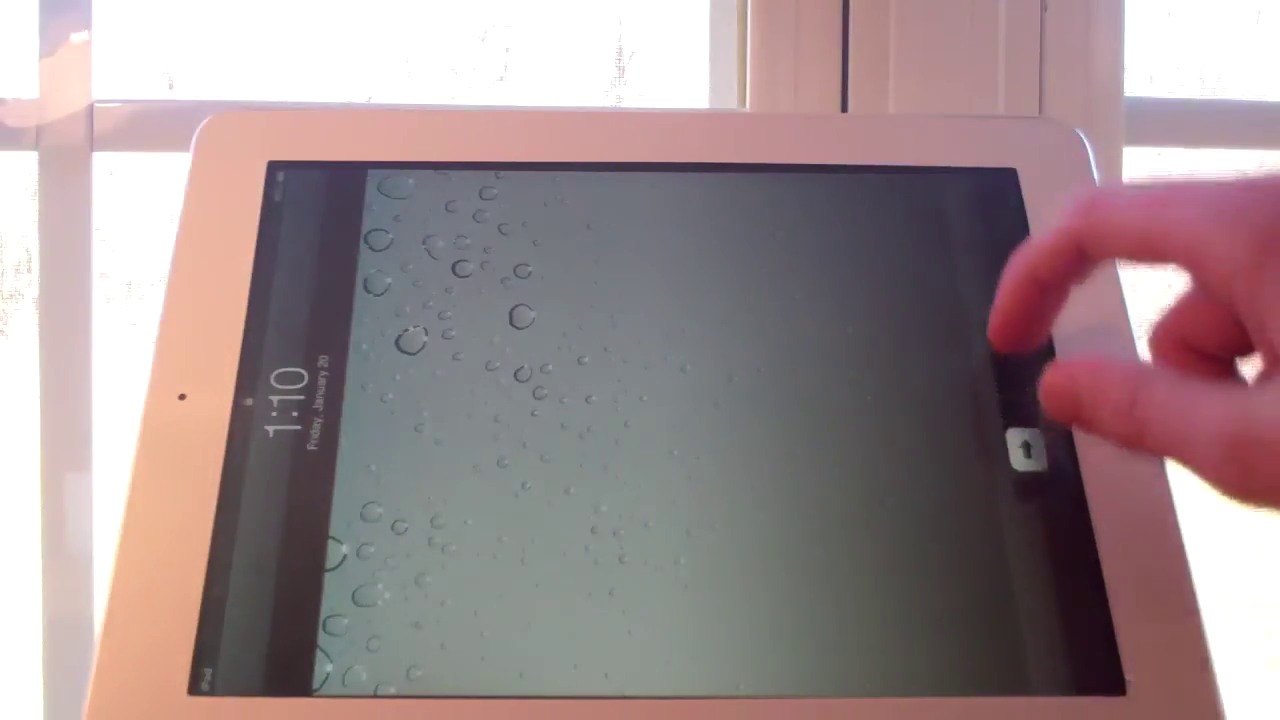
Unlock the iPad and swipe left through two home screen pages to Spotlight search.
drag(1032, 480, 1005, 250)
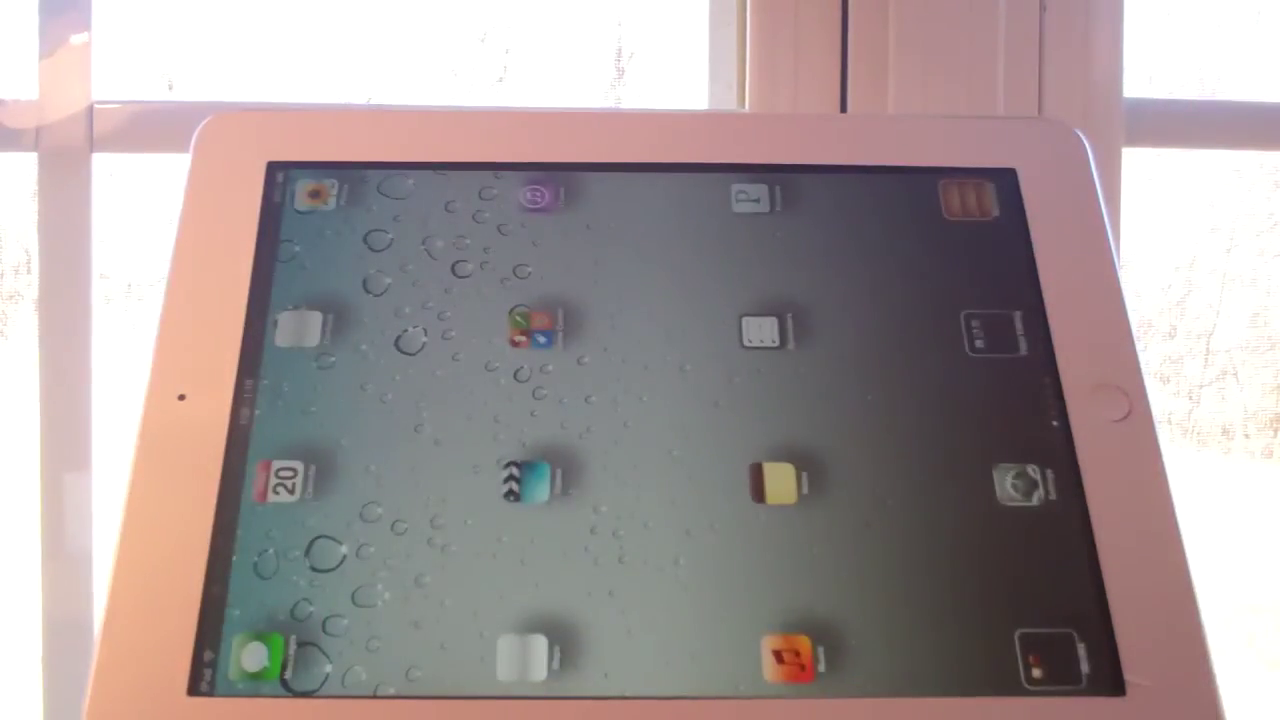
drag(950, 450, 700, 450)
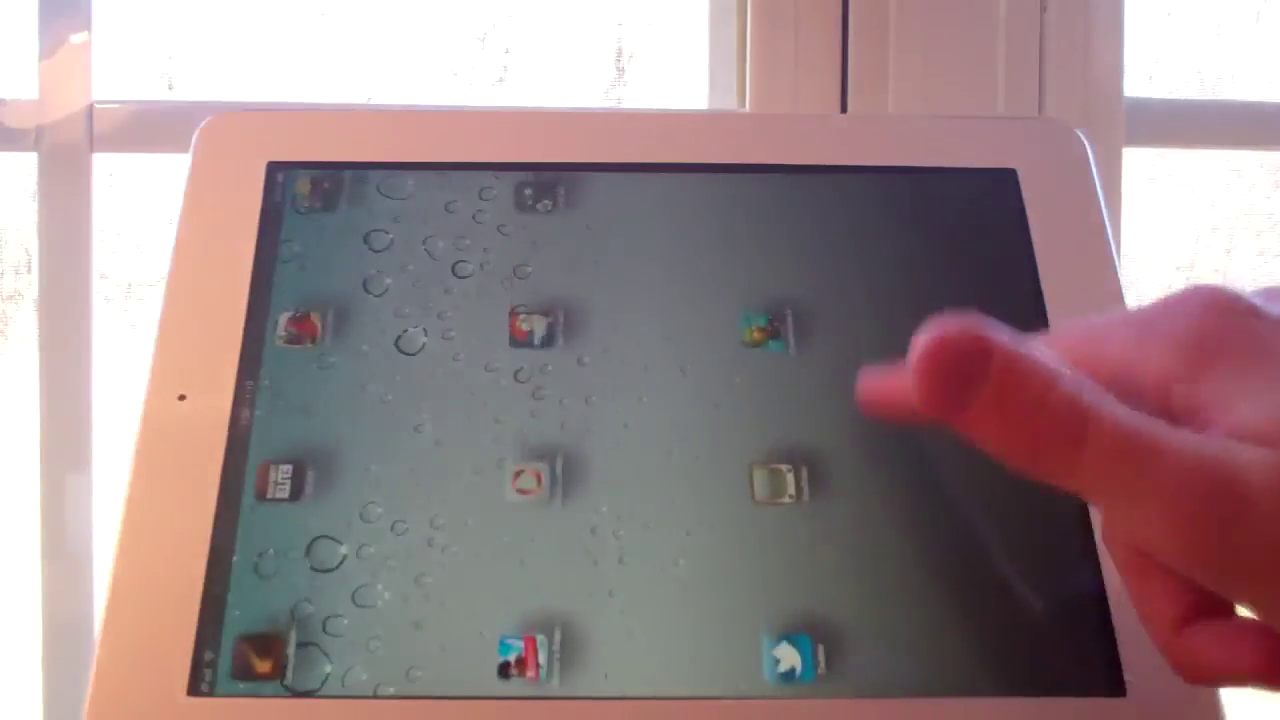
drag(900, 500, 700, 480)
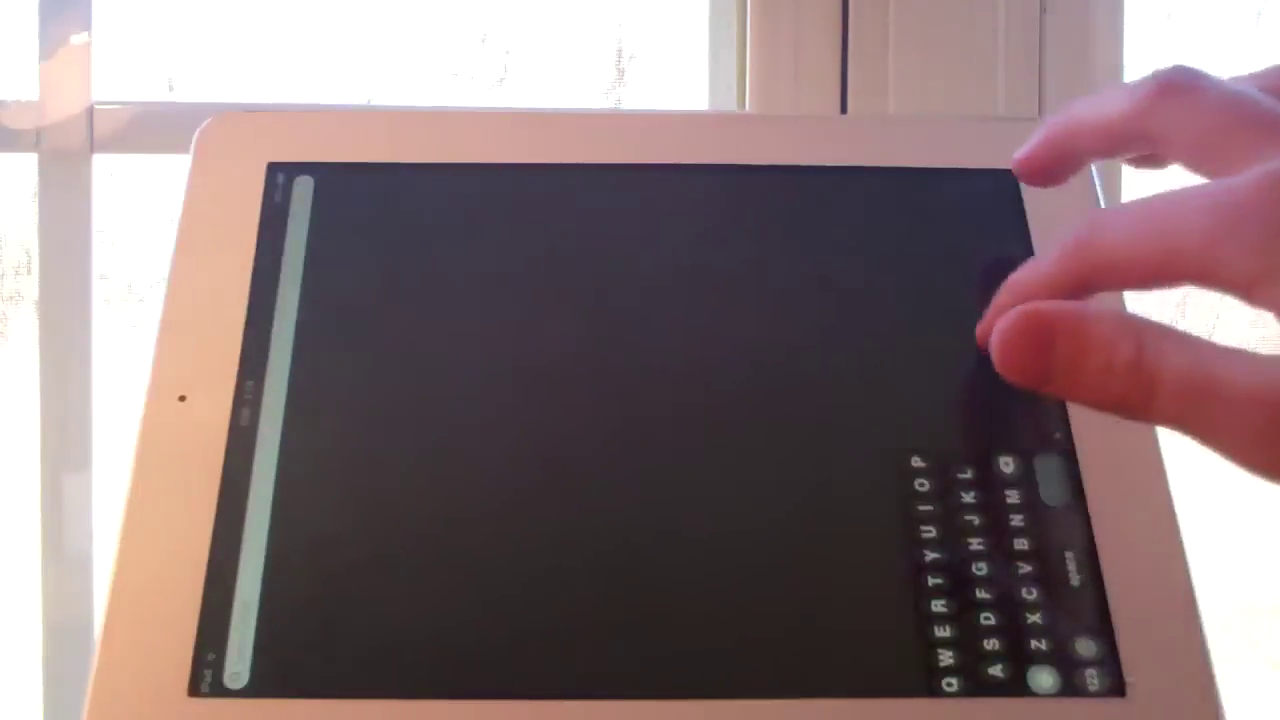
Pull down the Notification Center panel.
drag(990, 340, 1100, 340)
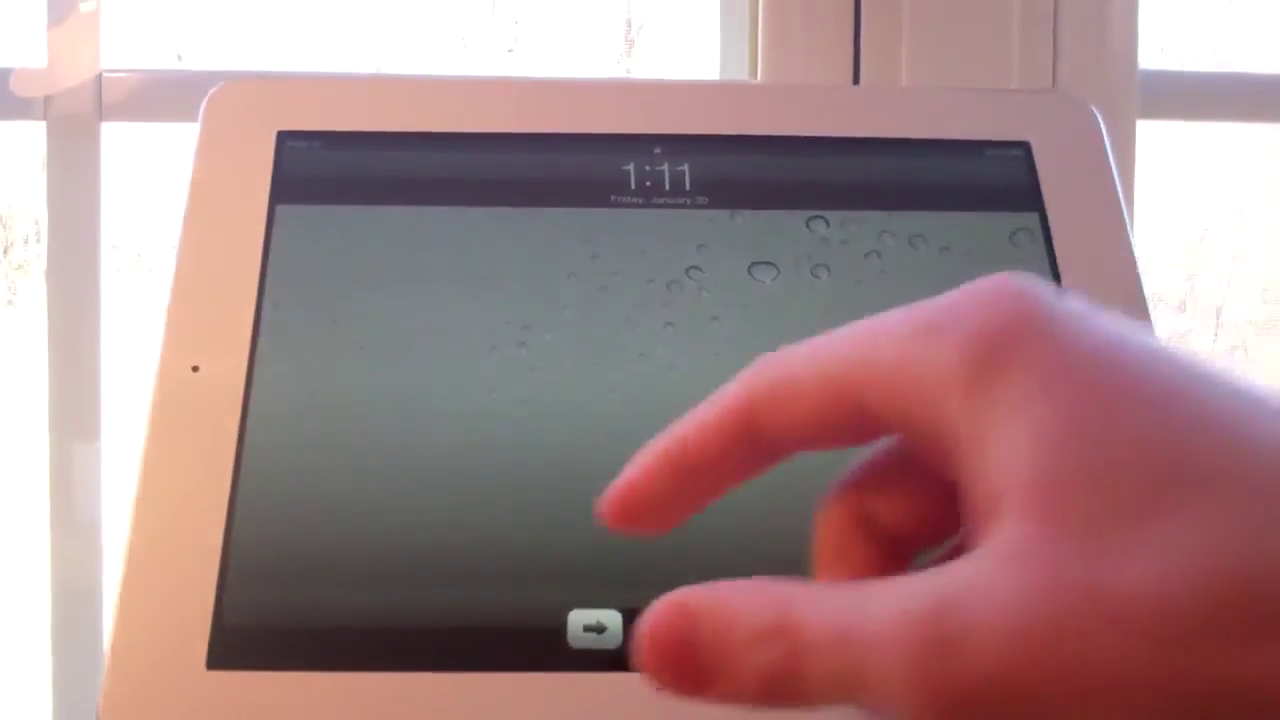
drag(615, 635, 757, 634)
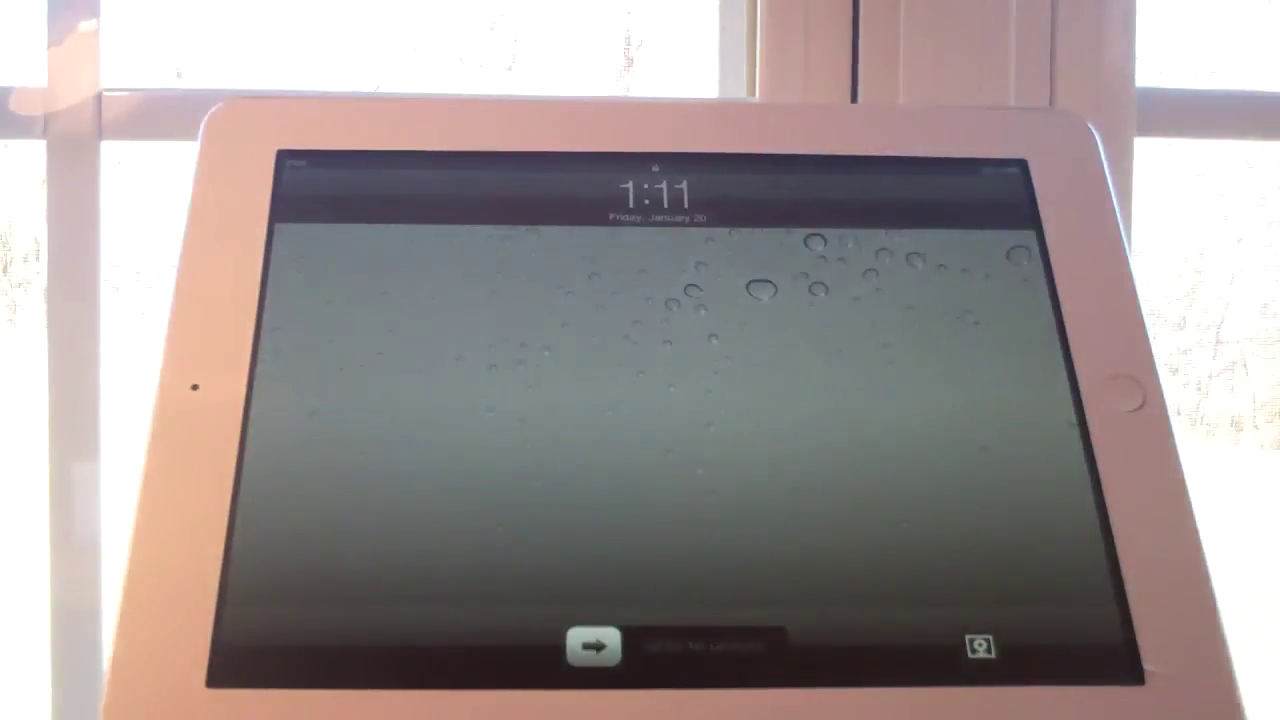
Unlock the iPad, page left to the last home screen, then swipe back toward the first.
drag(593, 647, 770, 647)
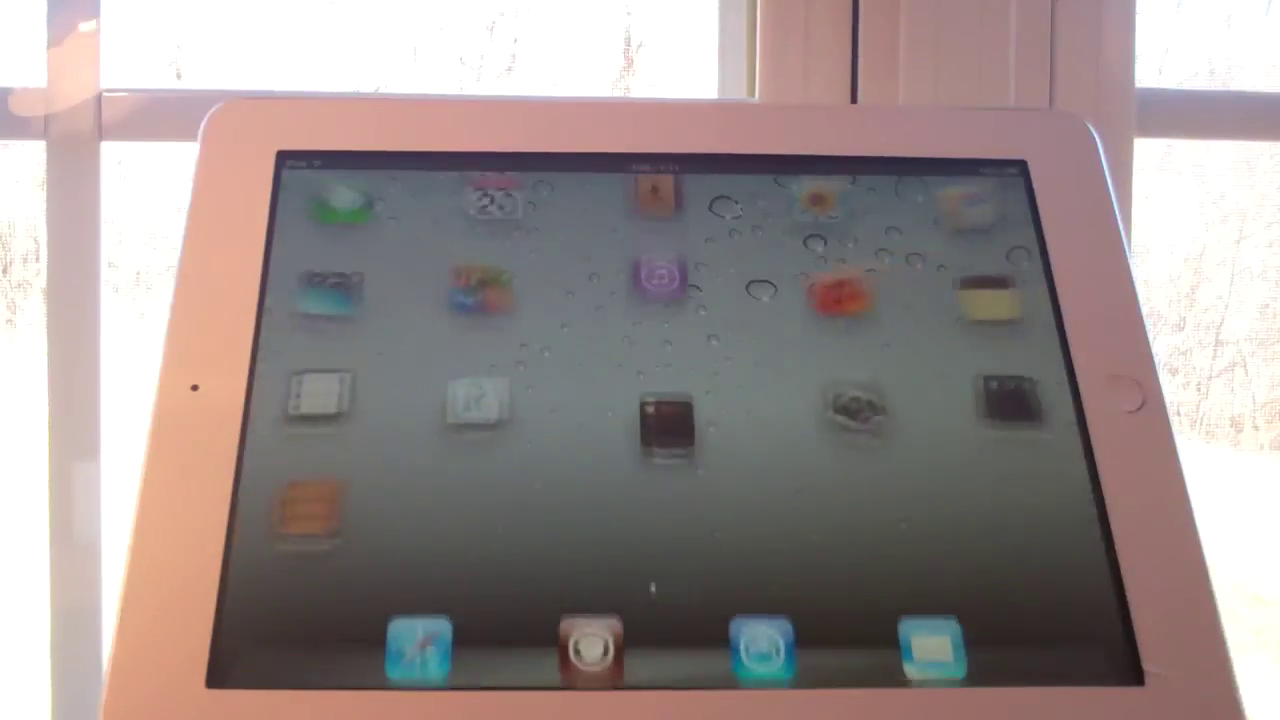
drag(1050, 380, 680, 500)
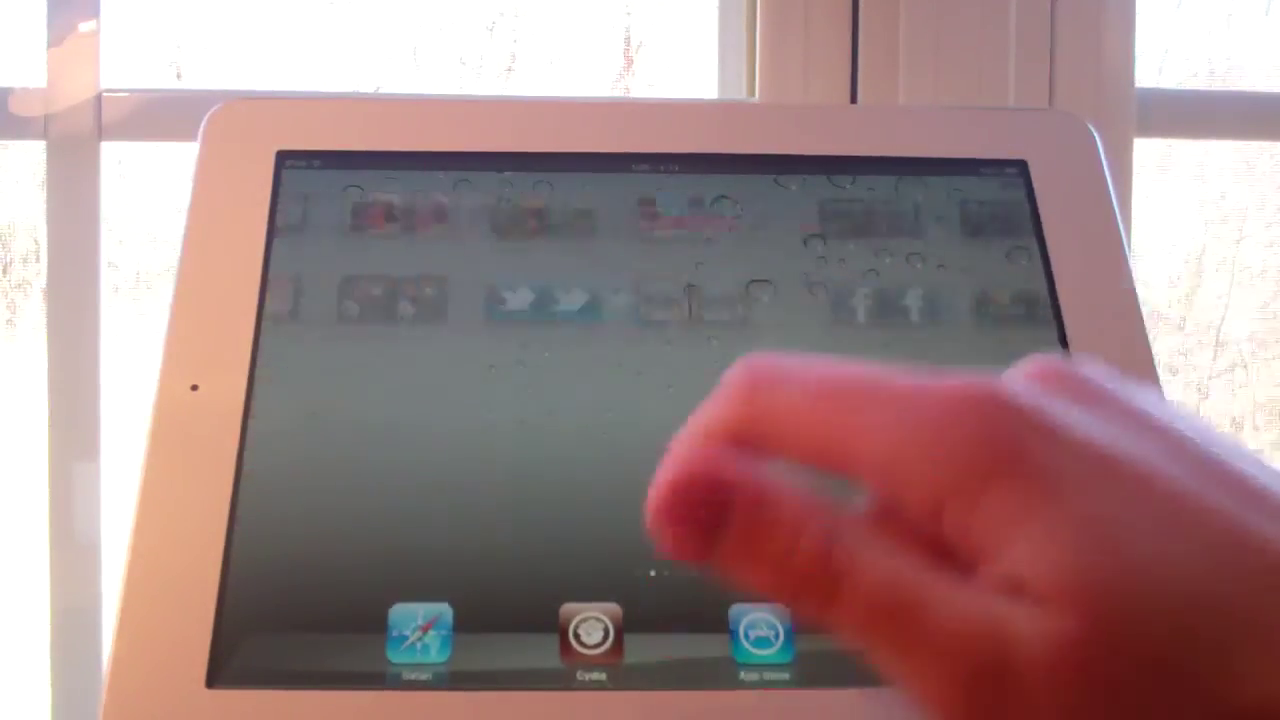
drag(1000, 480, 740, 420)
drag(1000, 420, 690, 450)
mouse_move(1050, 400)
mouse_down()
mouse_move(870, 390)
mouse_move(1100, 390)
mouse_up()
mouse_move(900, 390)
mouse_down()
mouse_move(1170, 345)
mouse_move(1150, 400)
mouse_up()
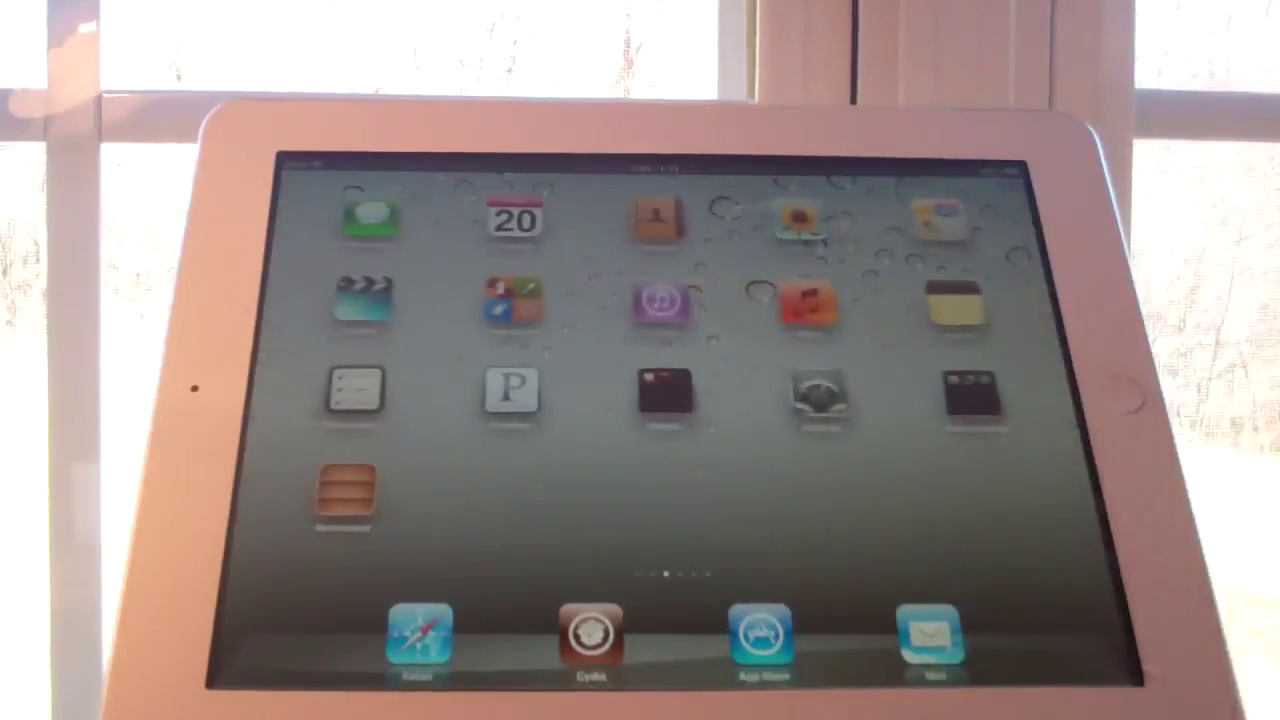